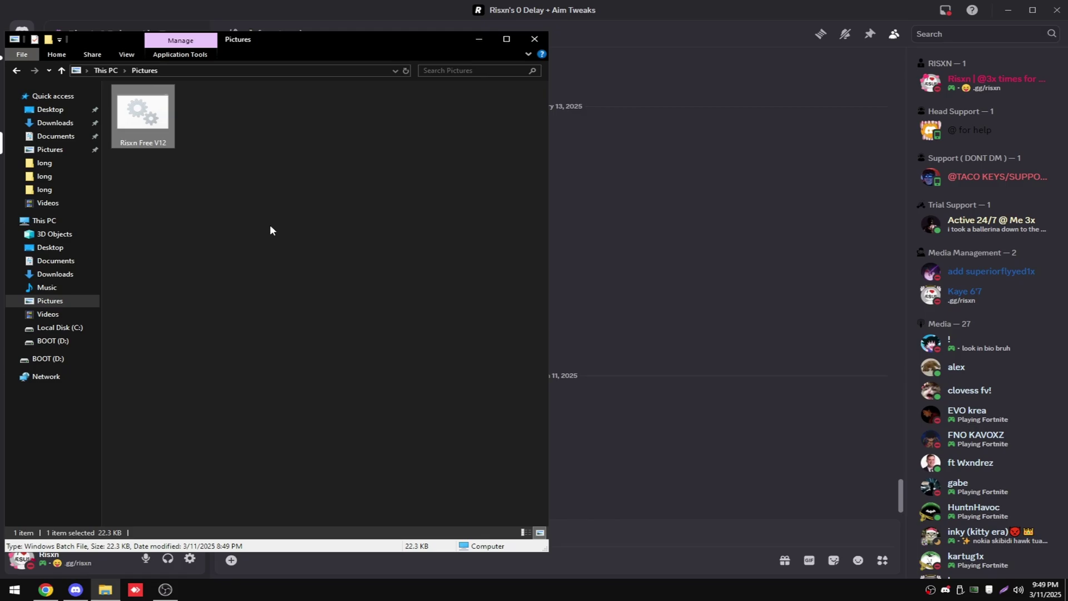
right_click(156, 138)
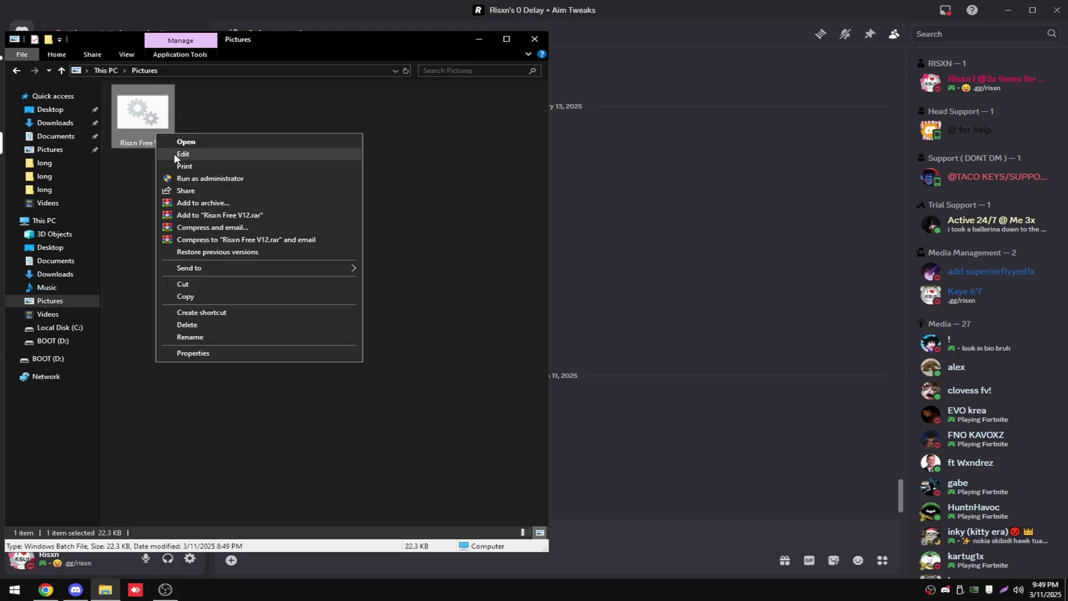
click(176, 155)
double_click(185, 37)
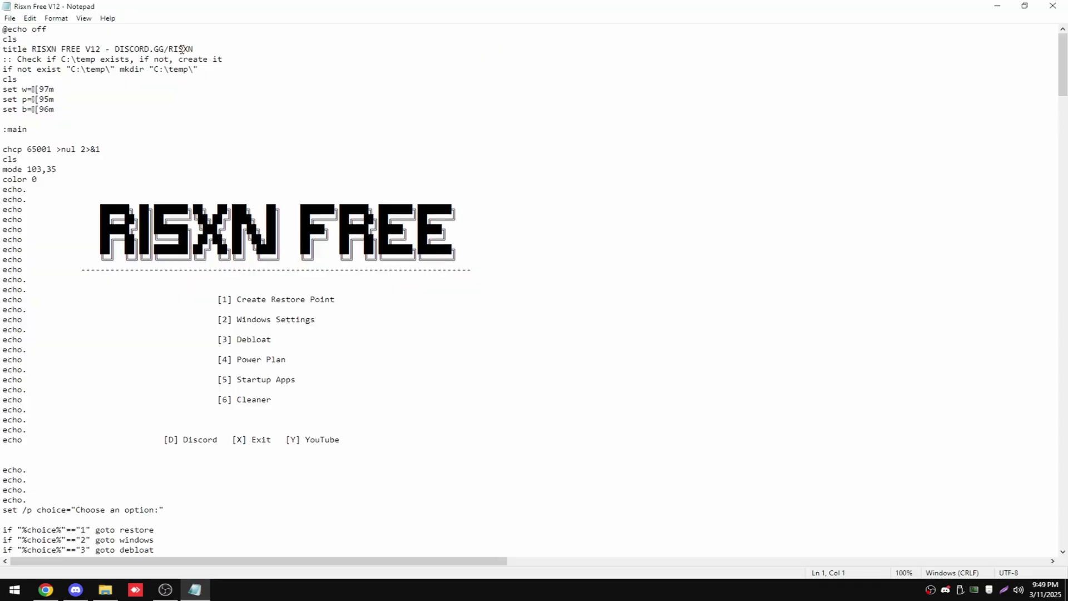
drag(1063, 65, 1063, 516)
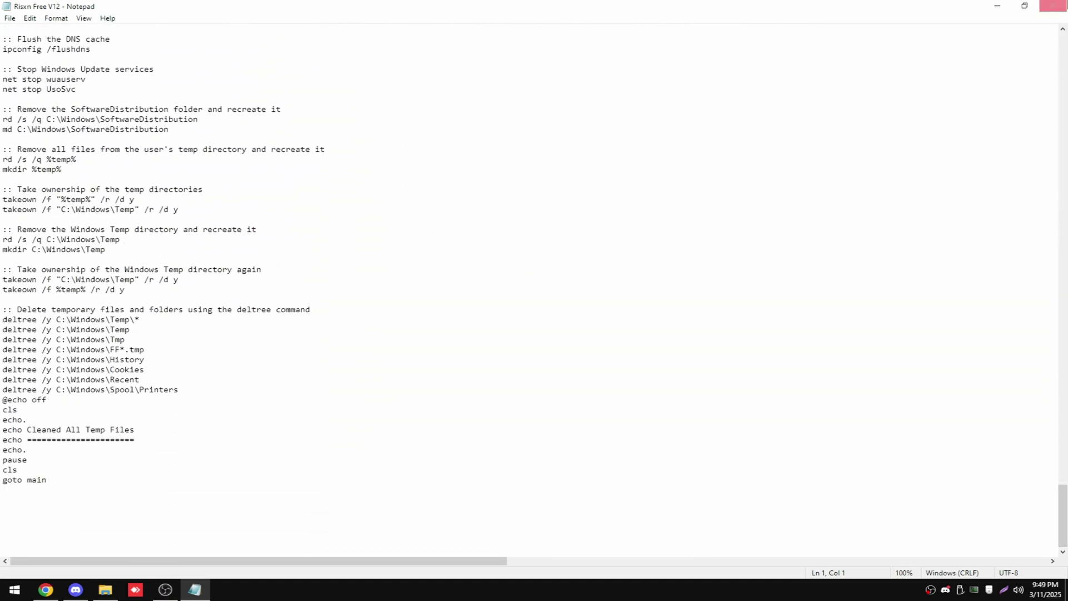
click(1054, 6)
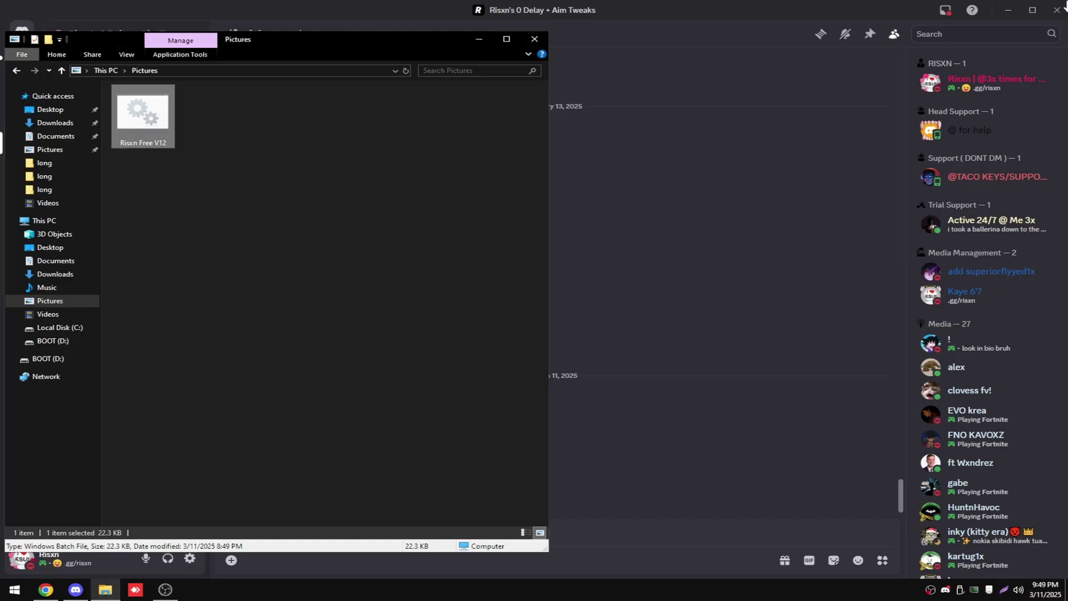
Launch the RISXN FREE batch panel with administrator rights and position the console window.
right_click(158, 126)
click(226, 171)
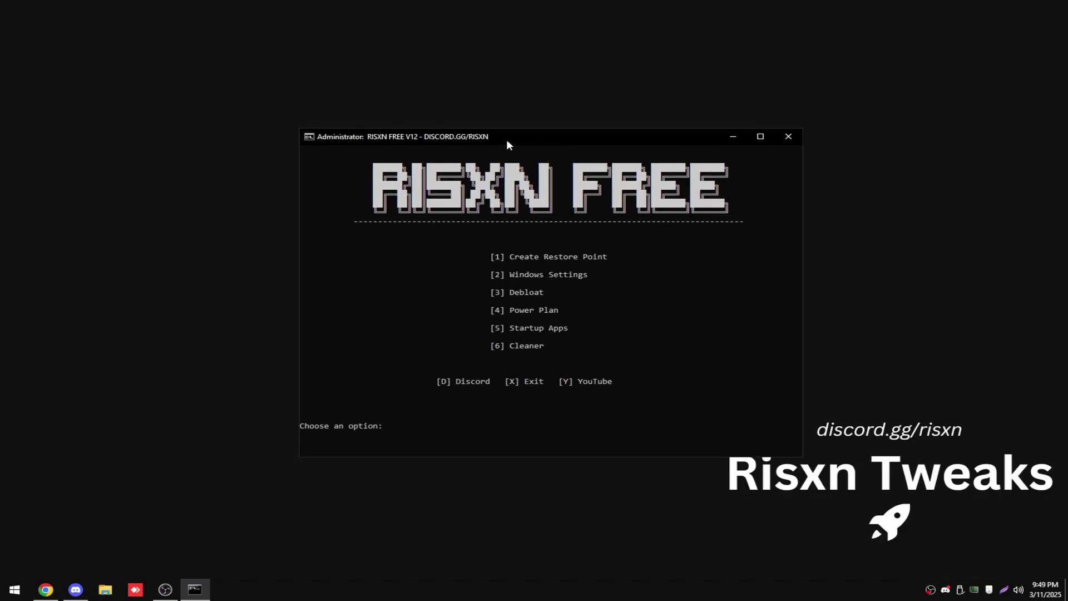
drag(506, 138, 431, 80)
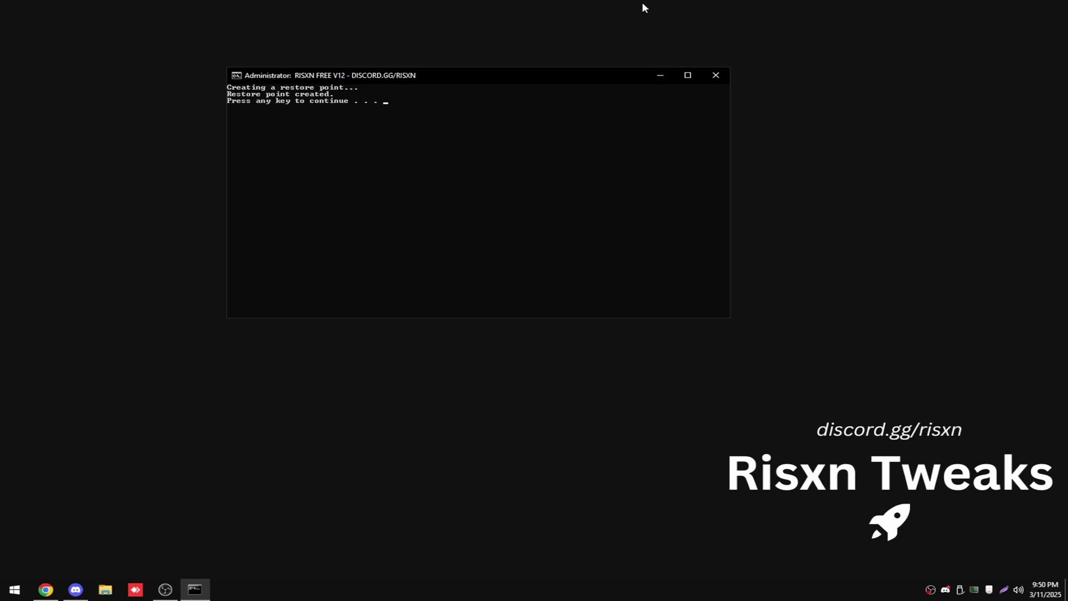
Confirm the restore point, then apply the Windows Settings tweaks via option 2 and 1.
key(Return)
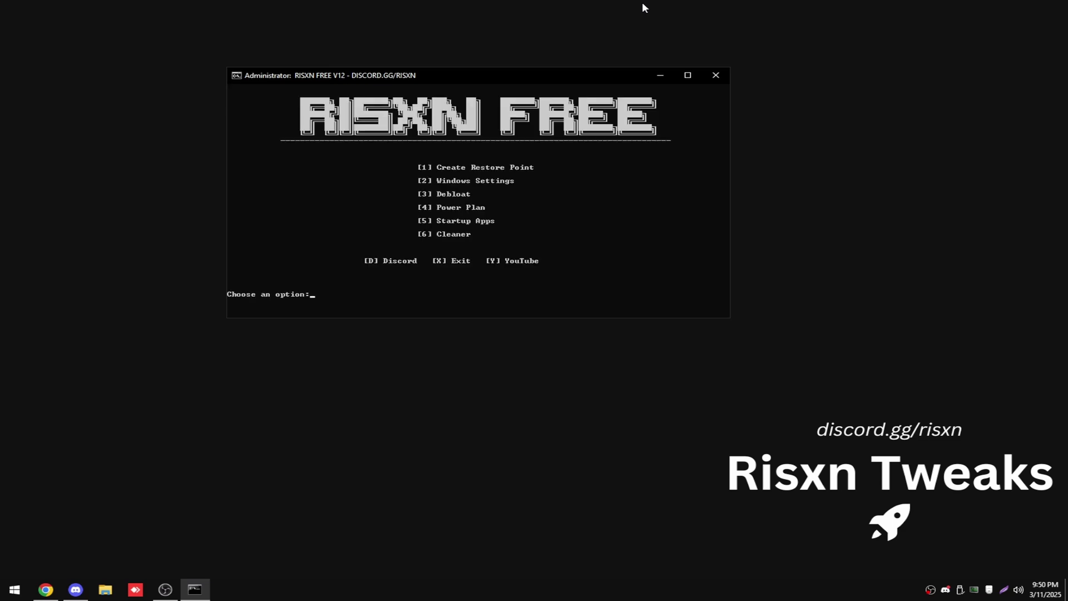
text(2)
key(Return)
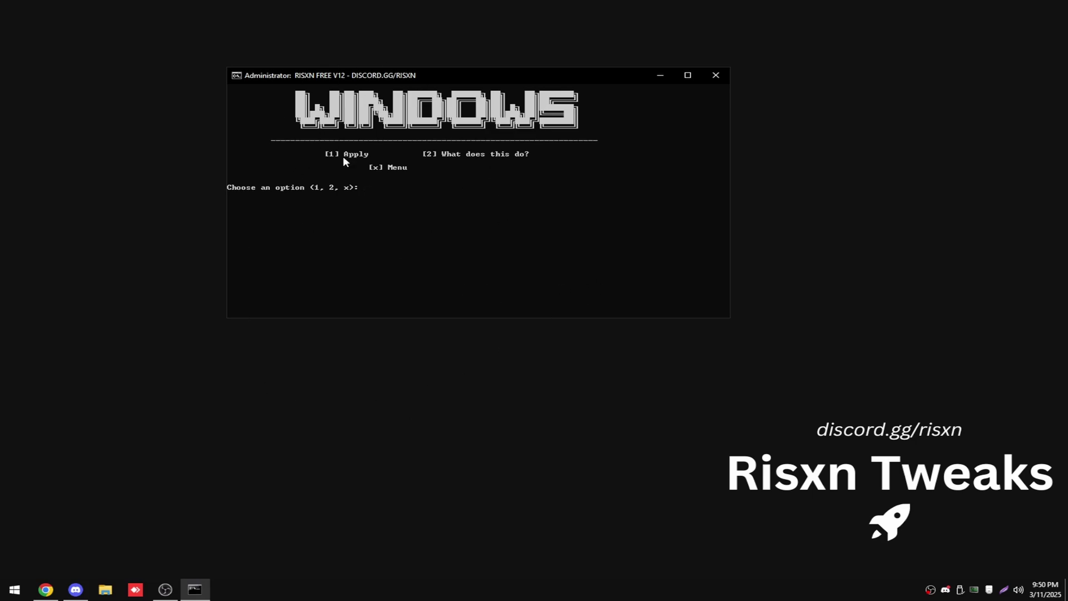
text(1)
key(Return)
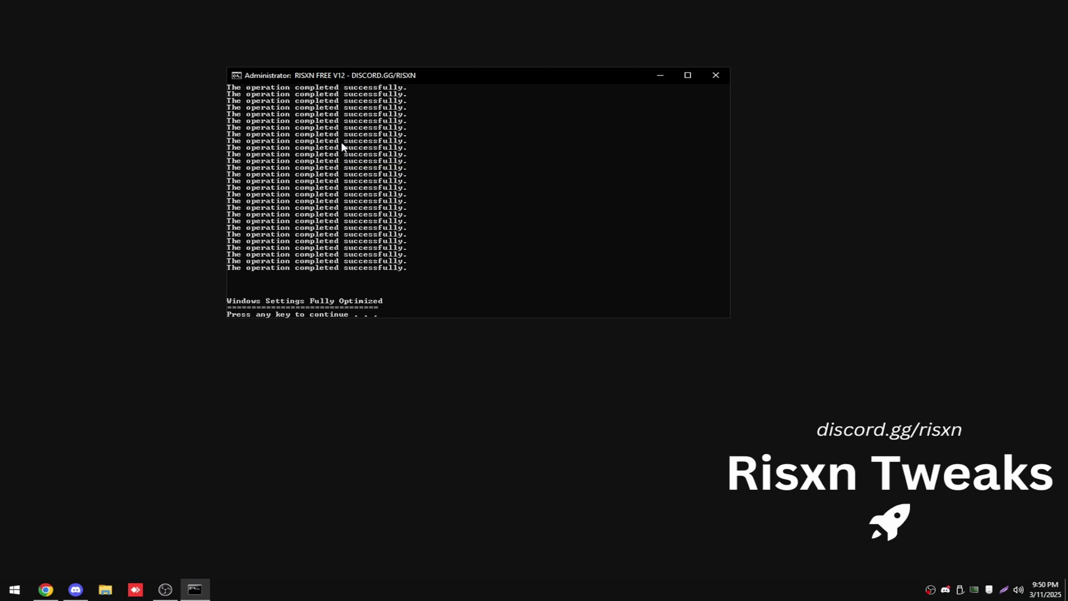
key(Return)
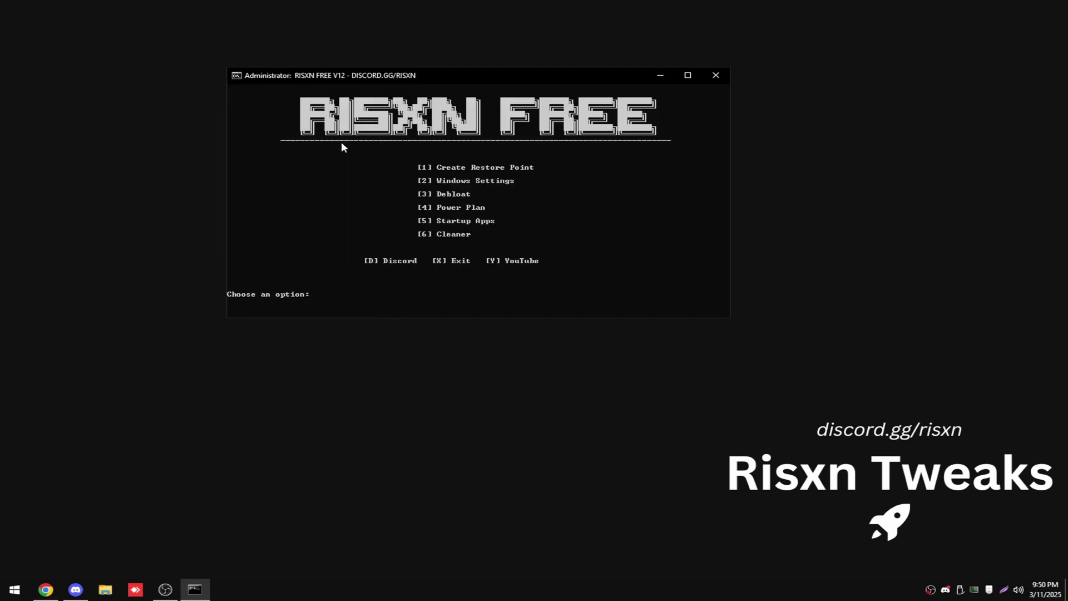
text(3)
Run the Debloat option to uninstall the bundled Windows apps and return to the main menu.
key(Return)
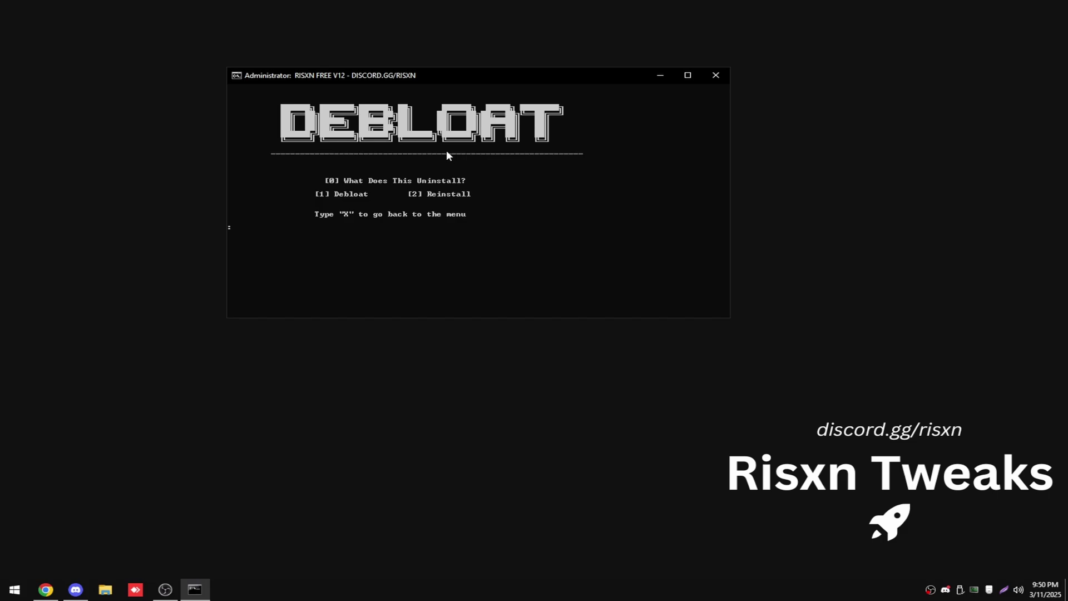
text(0)
key(BackSpace)
text(2)
key(BackSpace)
text(1)
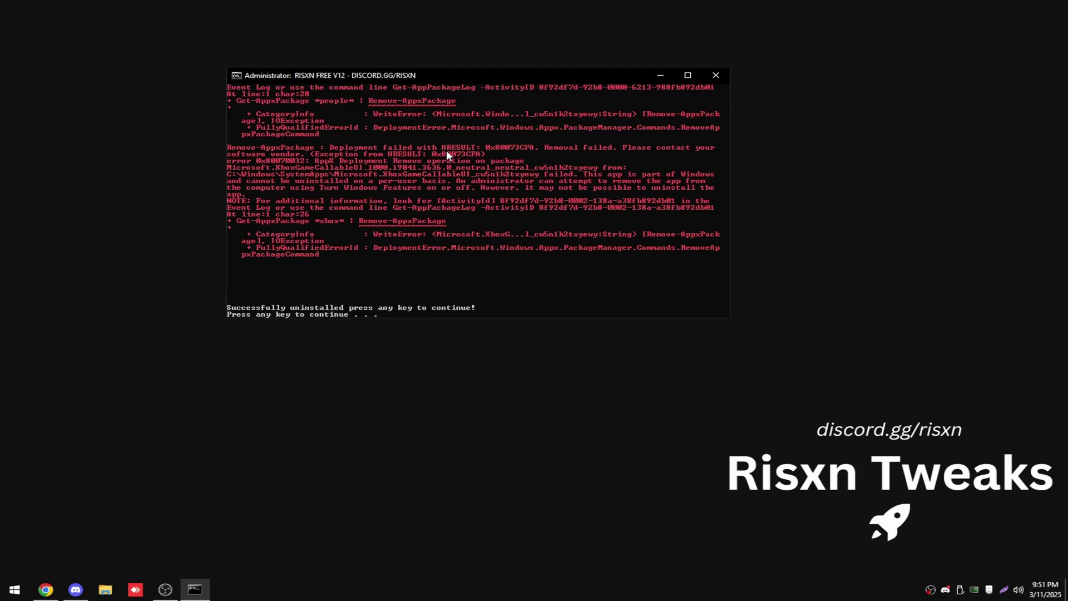
key(Return)
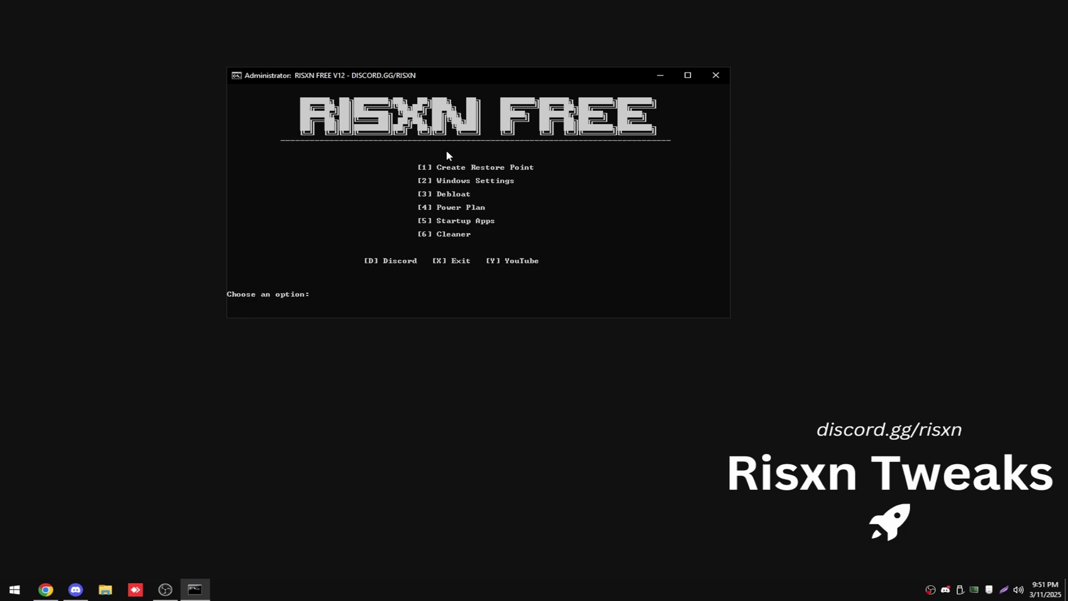
text(4)
Import the Risxn Free power plan and set the Risxn plan active in Power Options.
key(Return)
text(1)
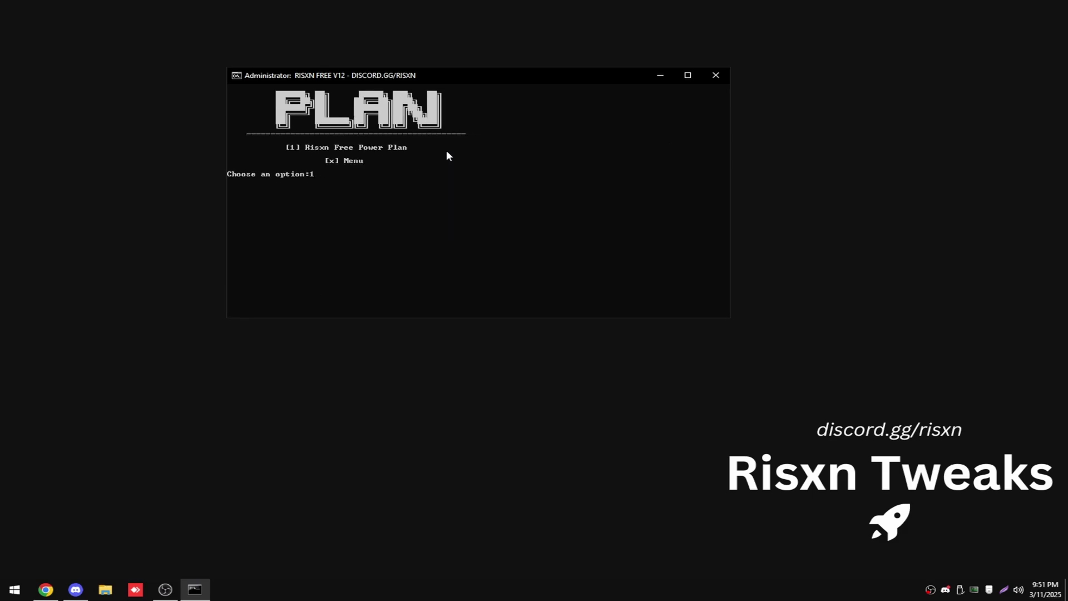
key(Return)
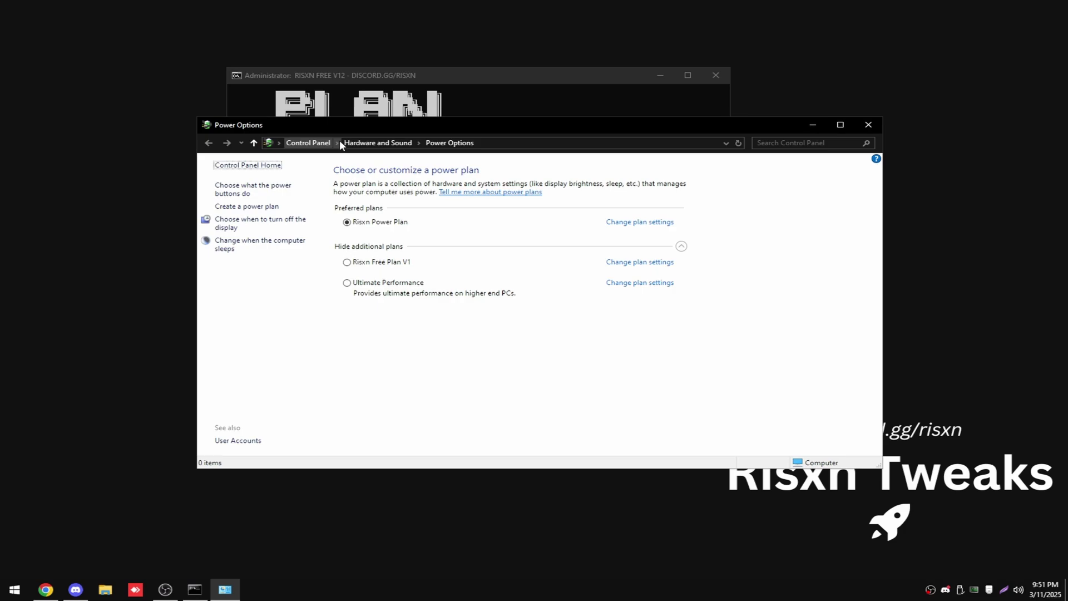
click(386, 262)
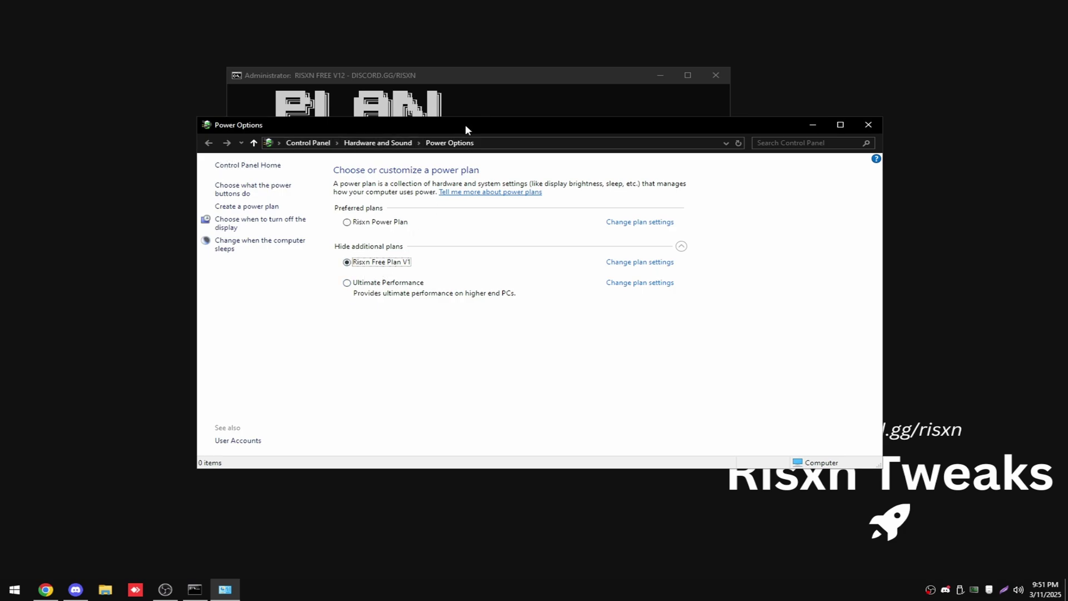
drag(465, 127, 433, 217)
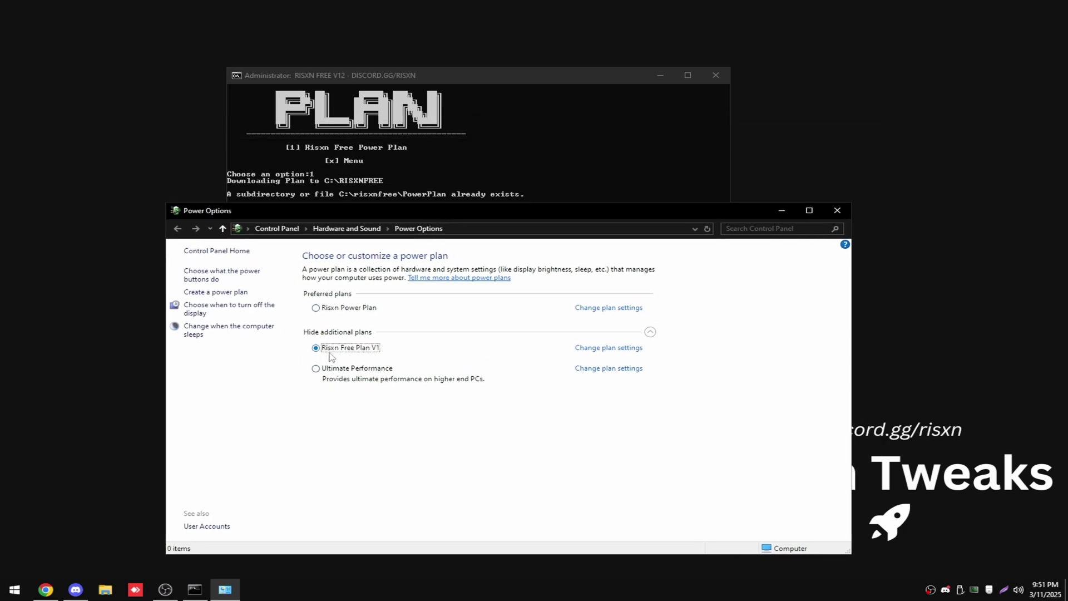
click(338, 307)
click(837, 211)
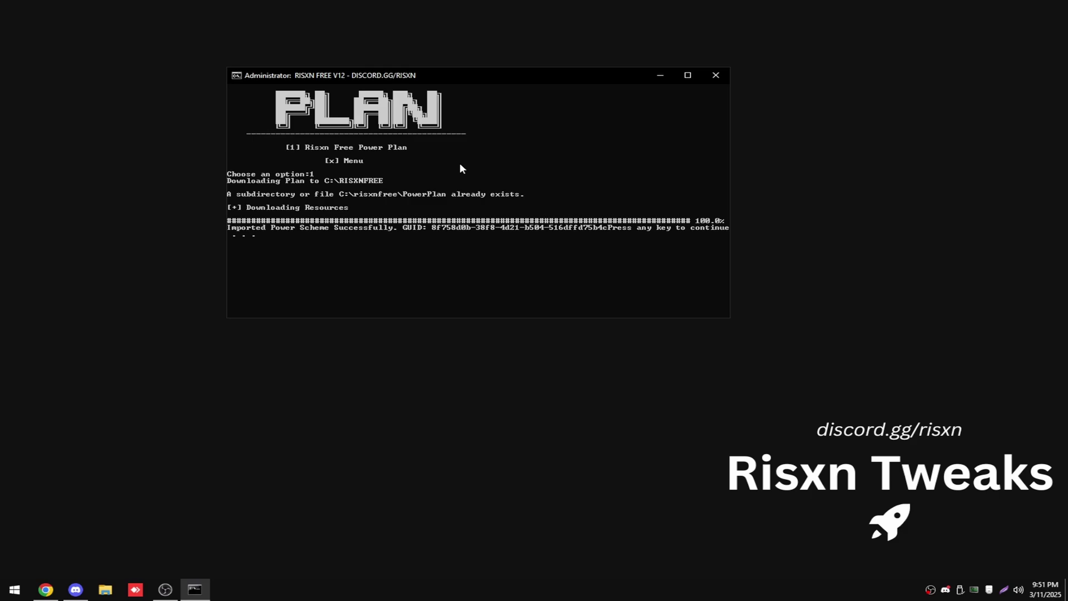
Dismiss the prompt in the console and leave the power plan submenu for the main menu.
click(400, 182)
key(Return)
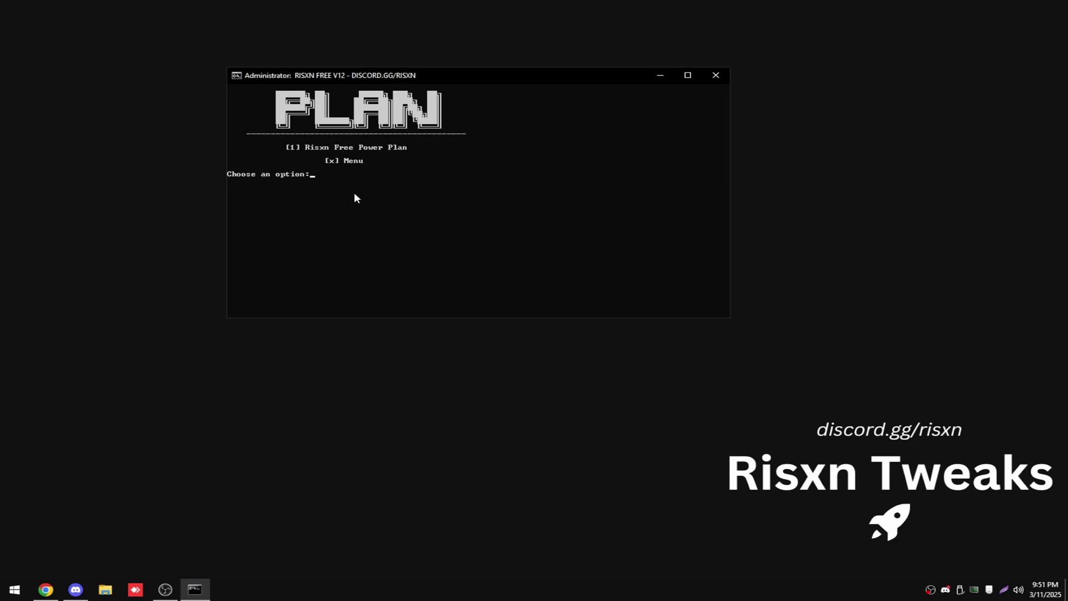
text(x)
key(Return)
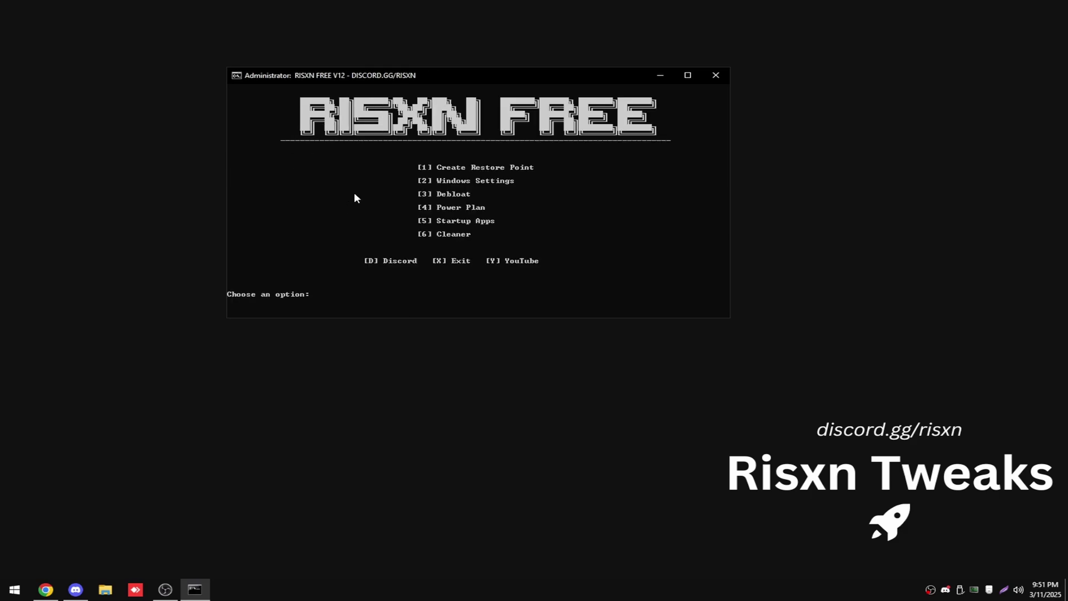
text(5)
key(Return)
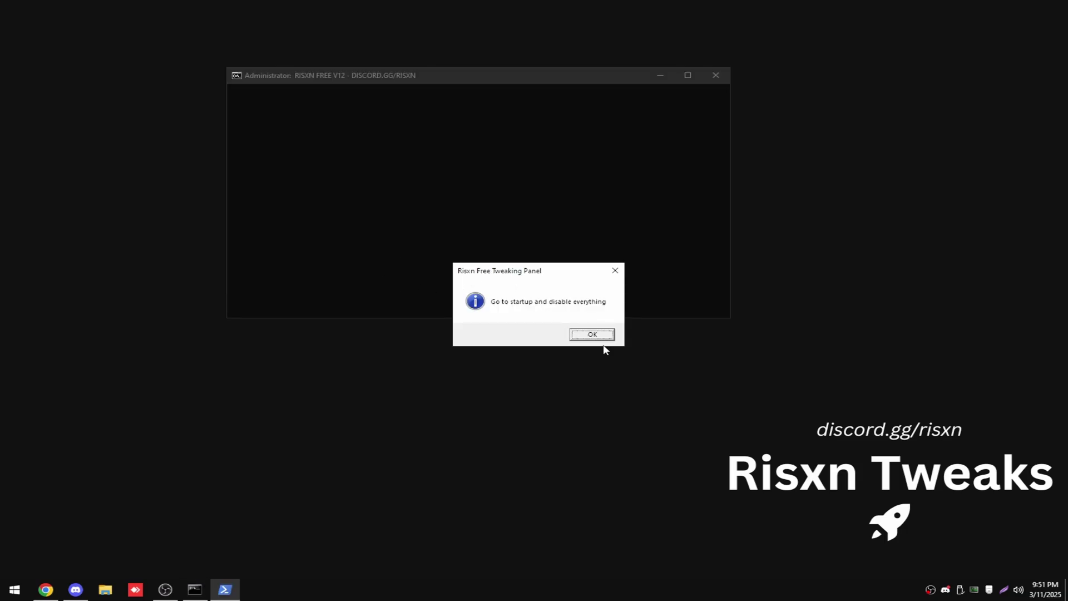
click(596, 338)
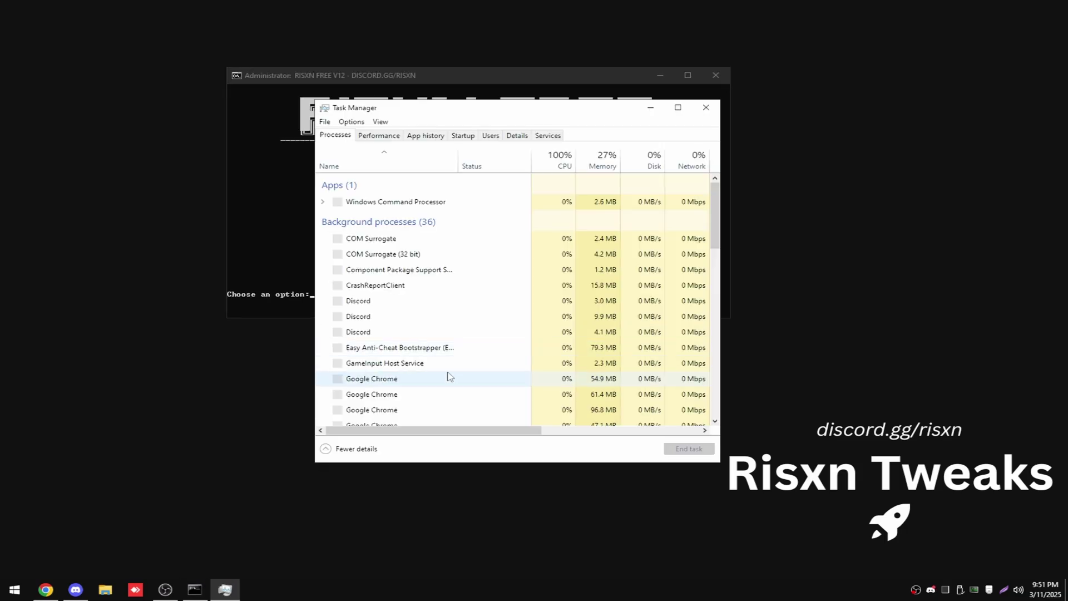
click(463, 138)
click(554, 184)
click(564, 179)
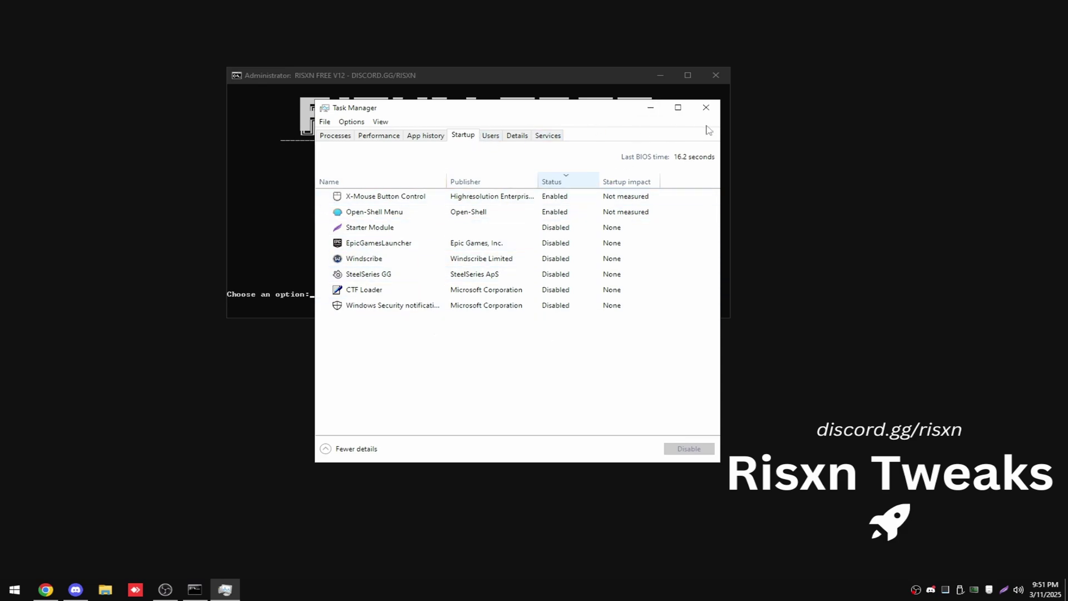
click(706, 107)
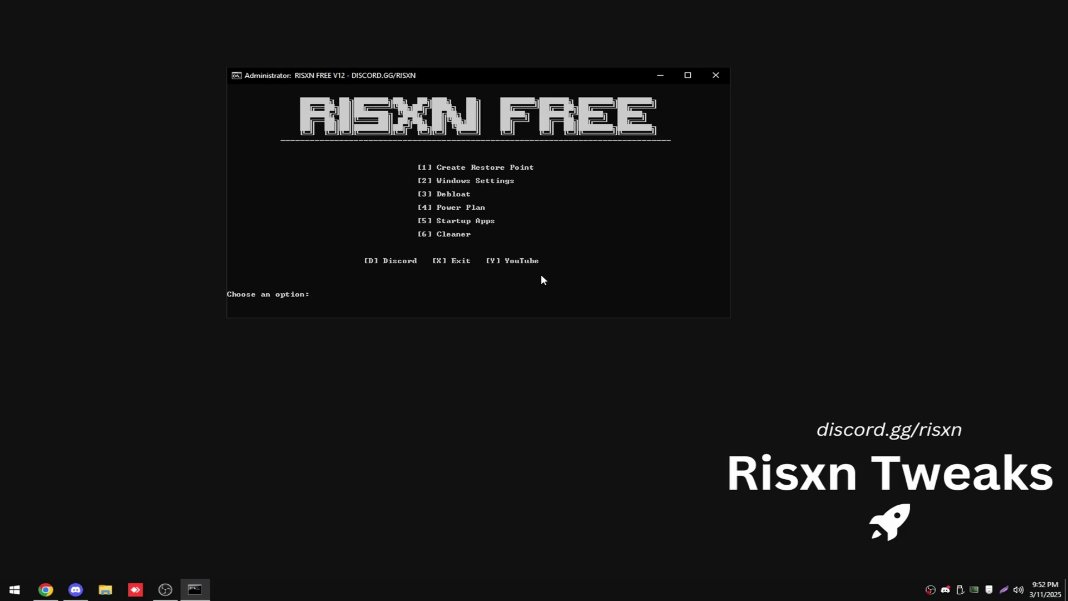
text(6)
Run the Cleaner to delete all temp files and return to the main menu.
key(Return)
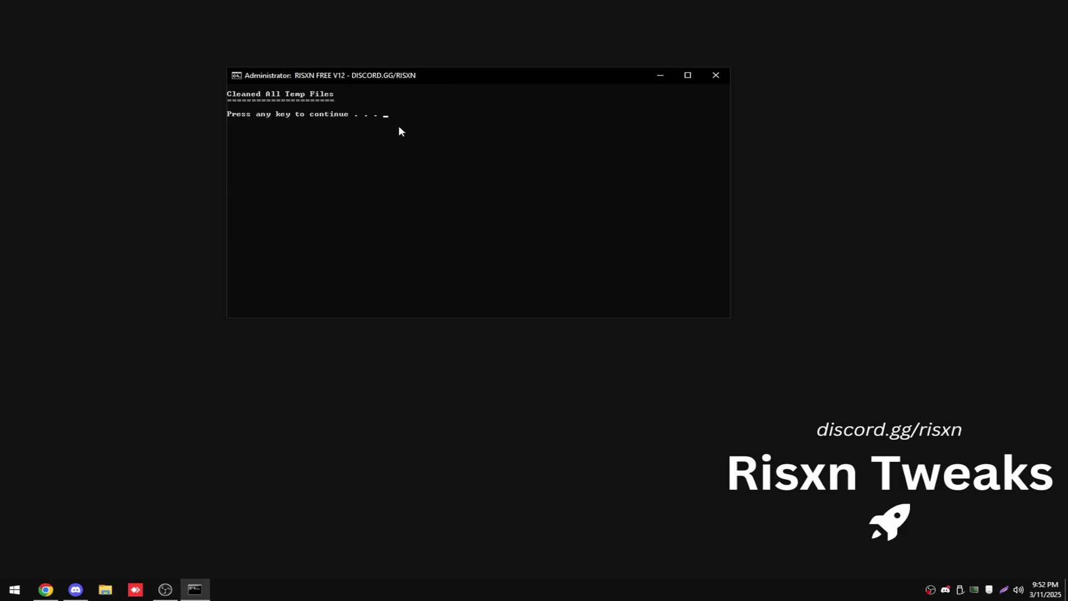
key(Return)
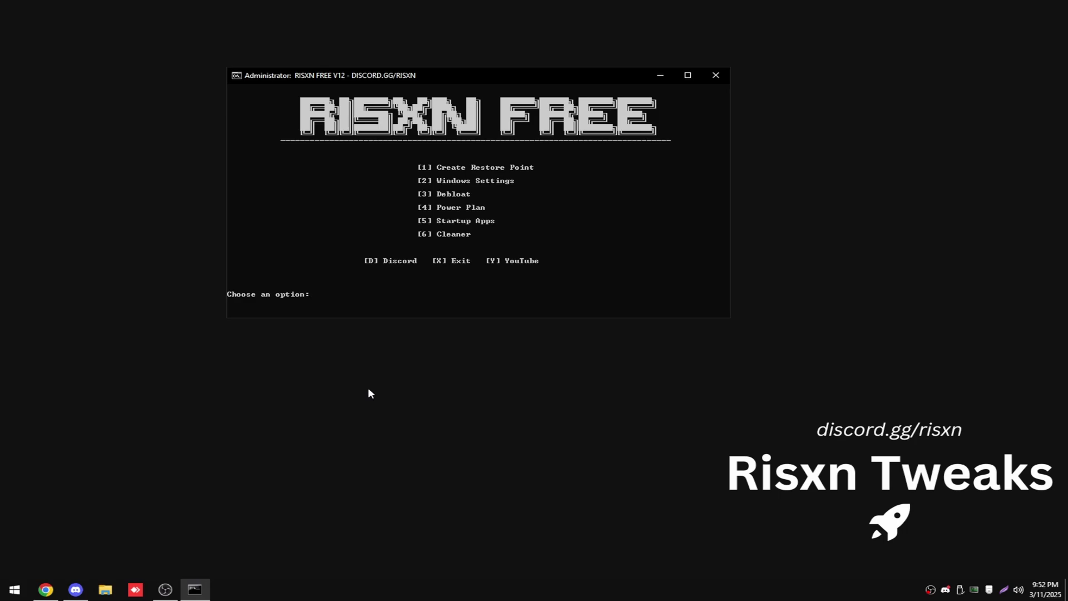
key(super)
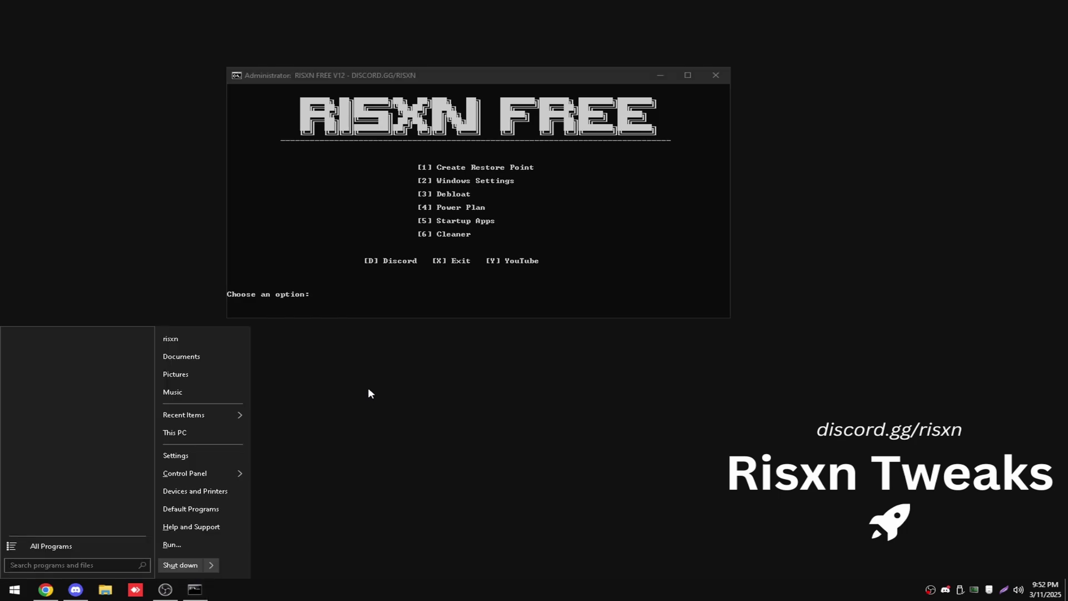
key(super+r)
text(rs)
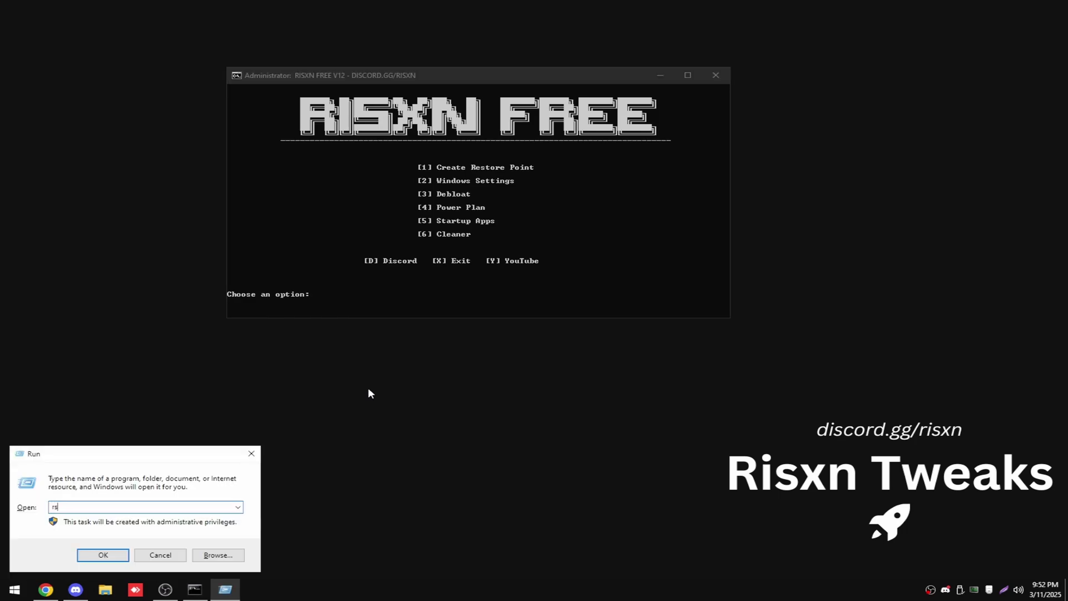
text(trui.exe)
key(Return)
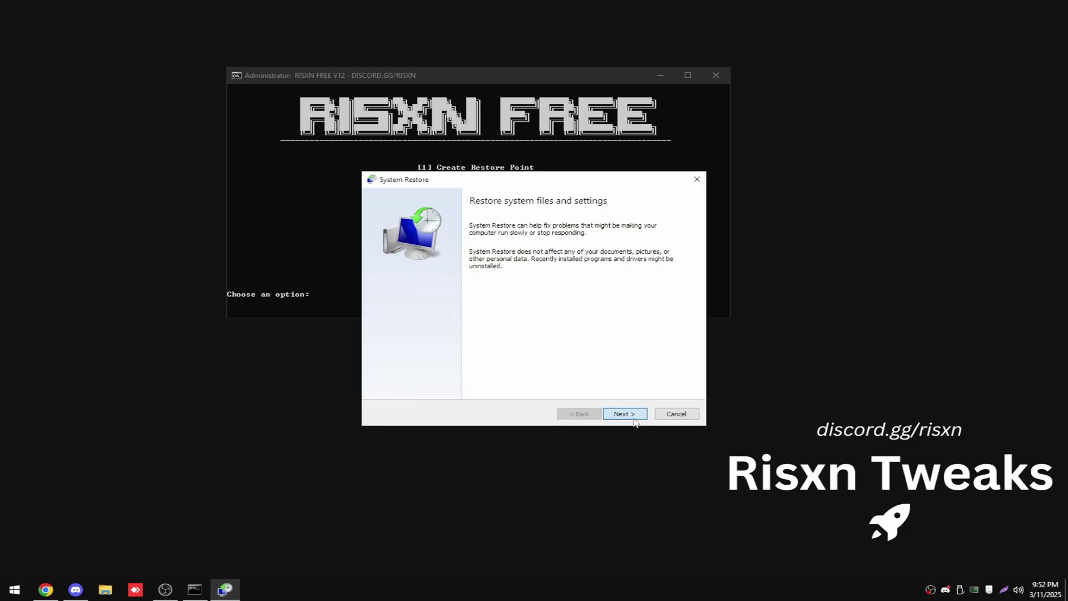
click(624, 413)
click(418, 381)
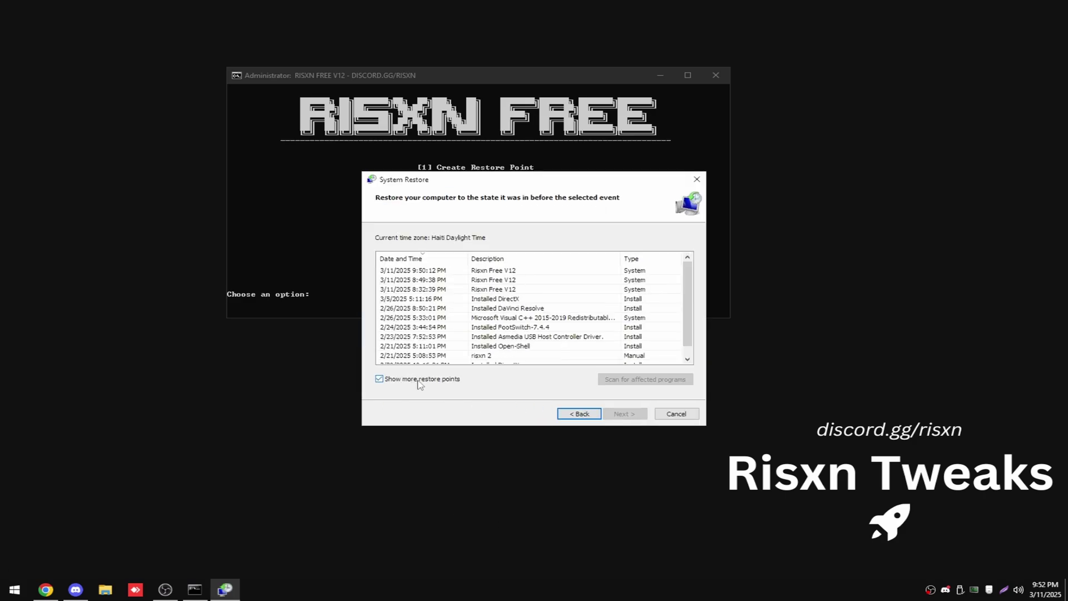
click(508, 272)
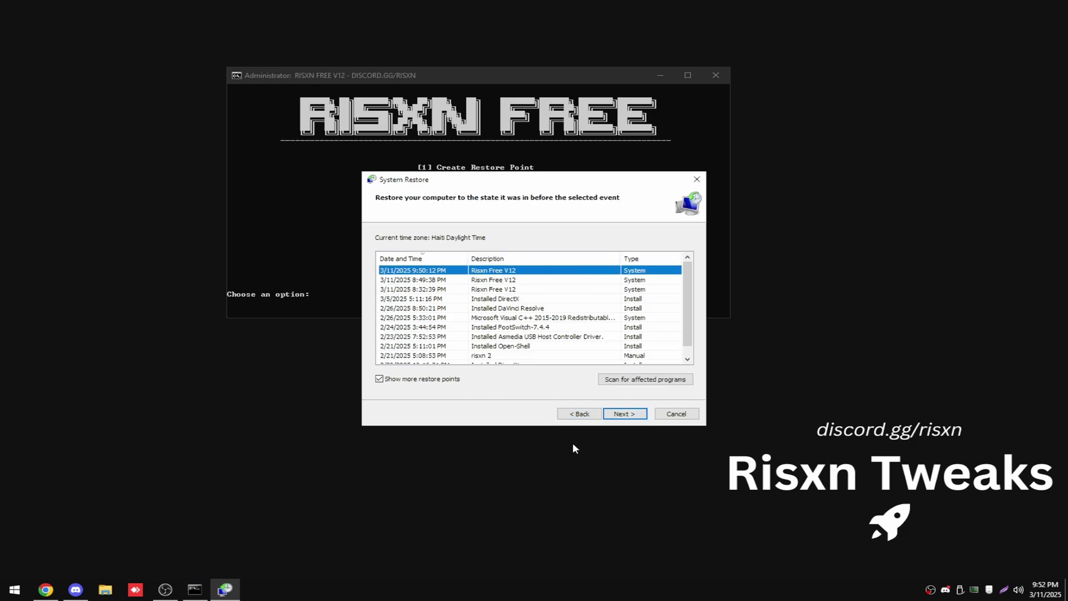
key(Escape)
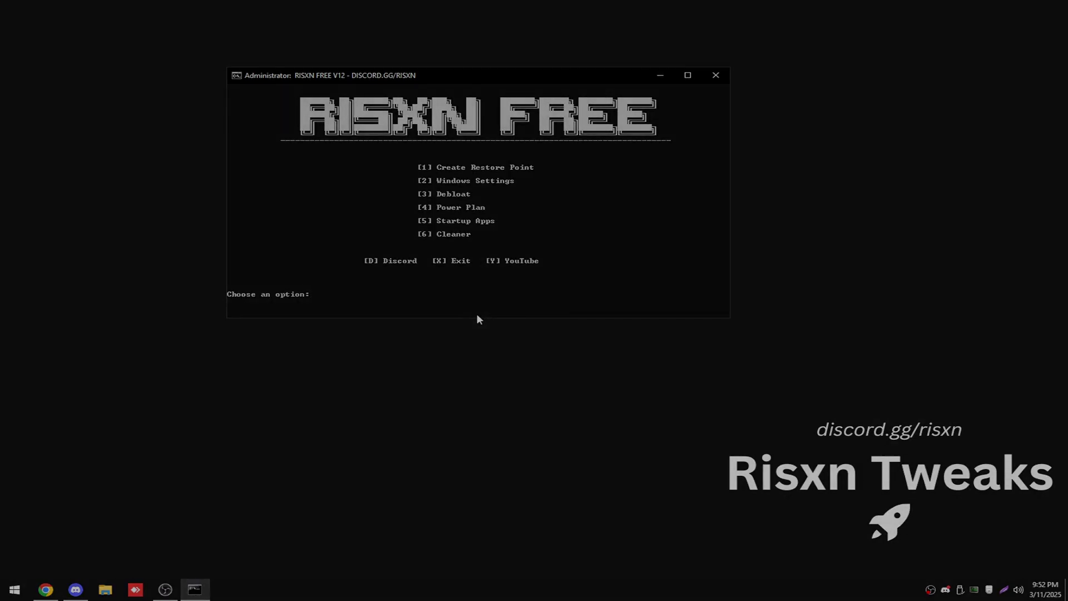